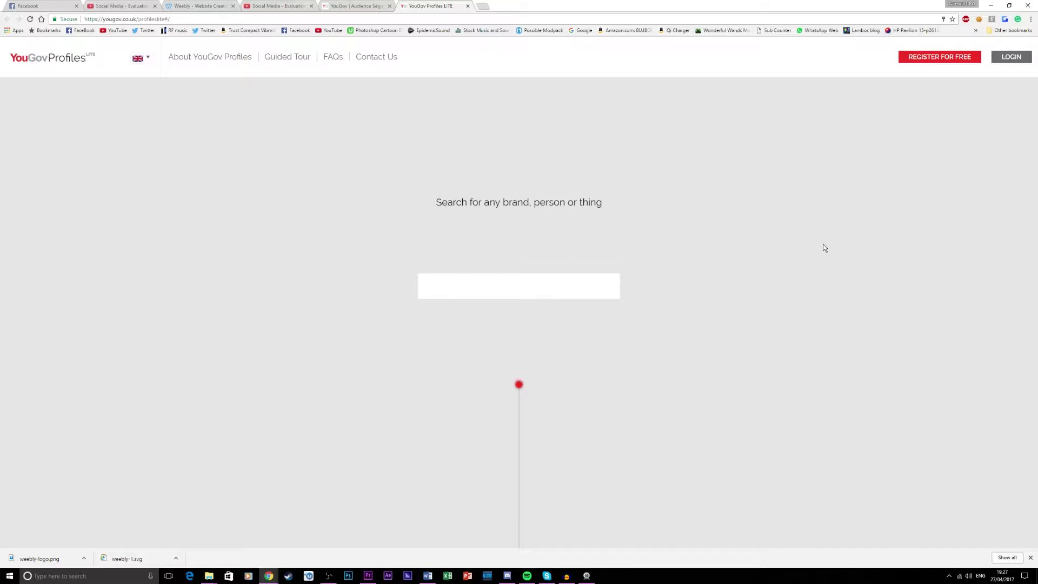
pyautogui.write('Taken')
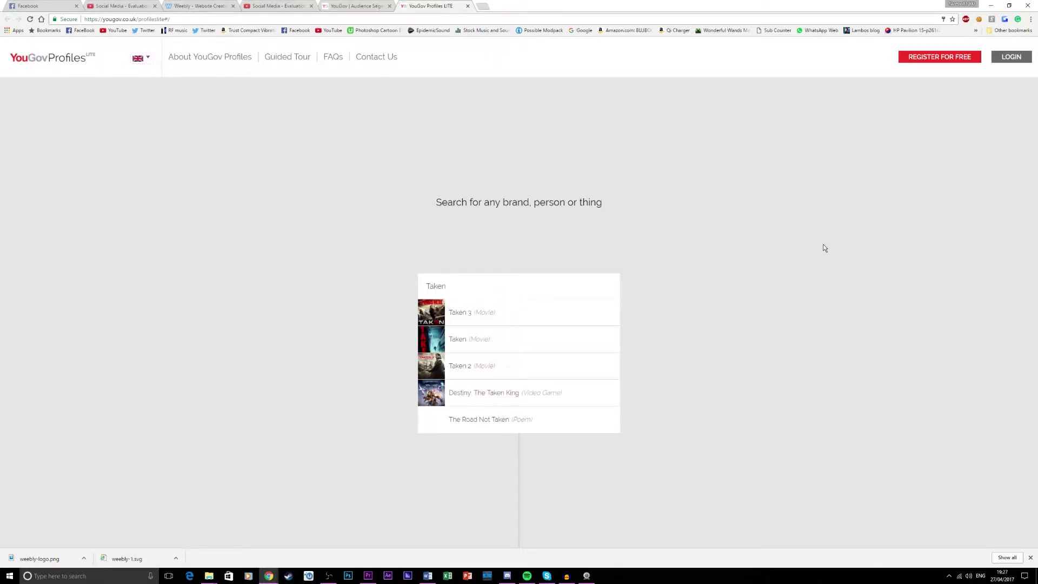
# Step: Pick 'Taken (Movie)' from the search suggestions to load its audience profile
pyautogui.click(498, 339)
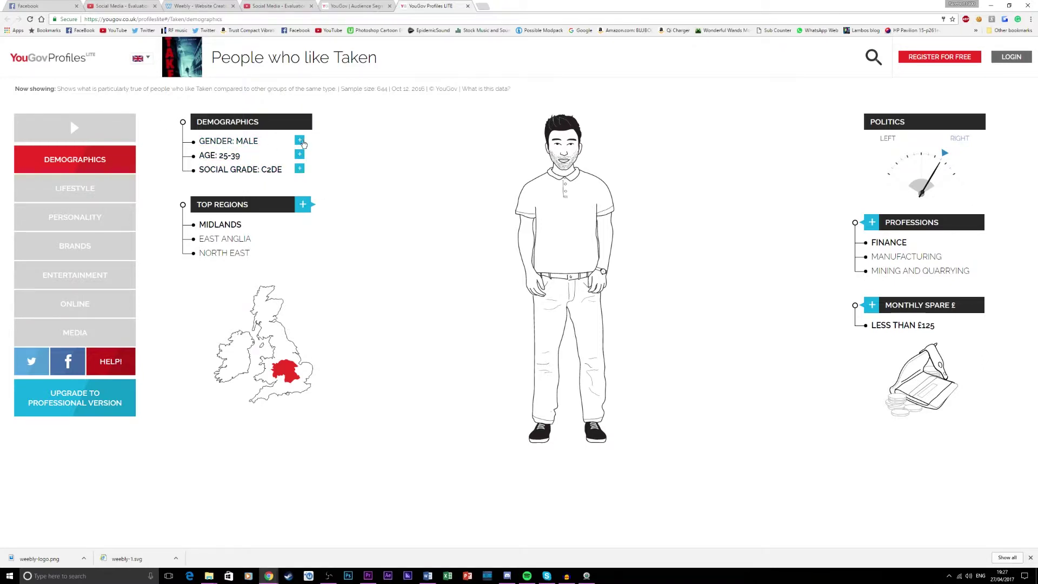
# Step: Open the Gender full-data panel showing Taken fans at 50.6% male, 49.4% female
pyautogui.click(299, 141)
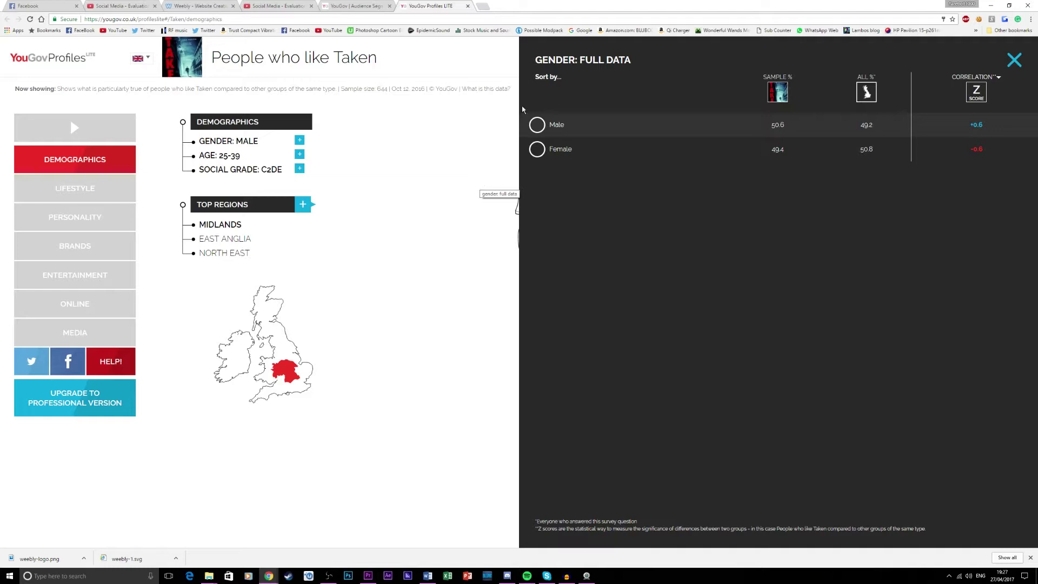
pyautogui.click(1014, 60)
pyautogui.click(299, 140)
# Step: Close the Gender: Full Data panel to return to the Taken demographics overview
pyautogui.click(1014, 61)
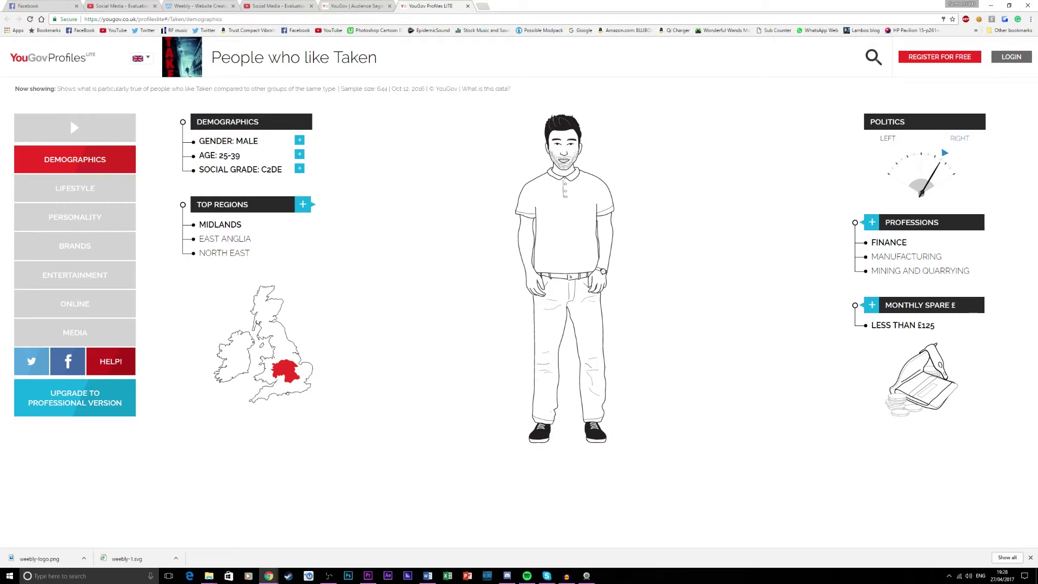
# Step: Switch the Taken profile to the Lifestyle section for hobbies, sports, interests and pets
pyautogui.click(101, 187)
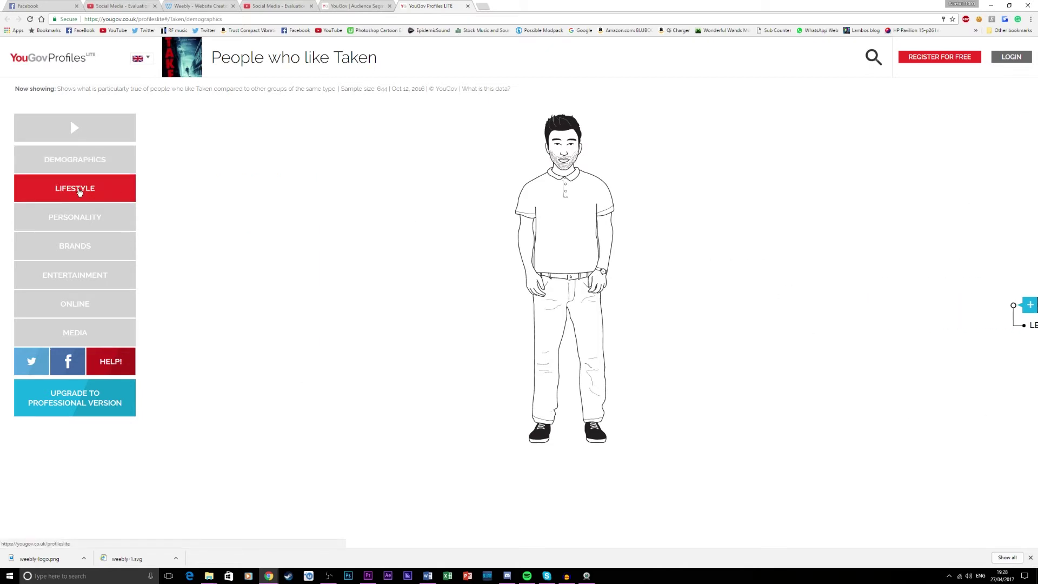